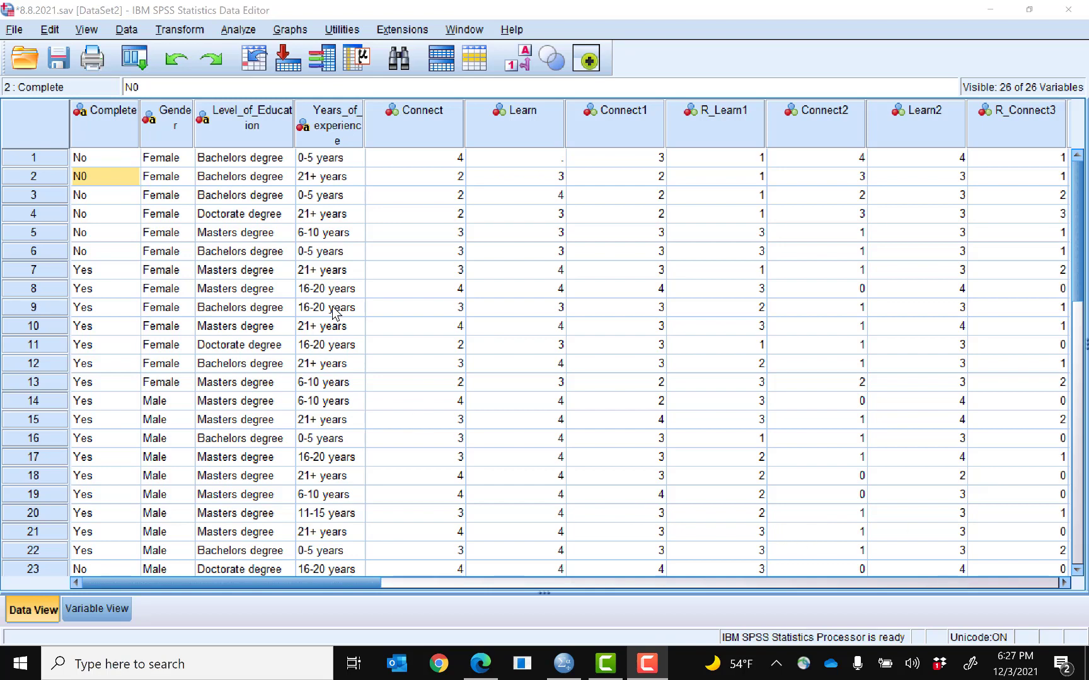
- Start a Recode into Same Variables with only the Complete variable chosen for recoding
{"action": "left_click", "coordinate": [96, 146]}
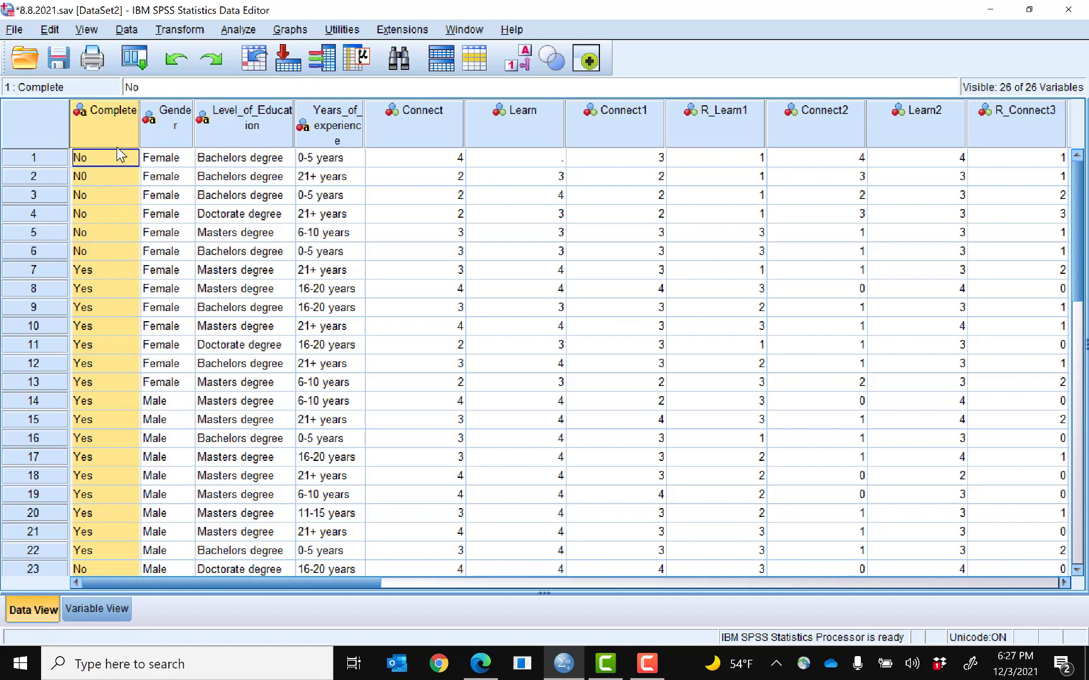
{"action": "left_click", "coordinate": [190, 31]}
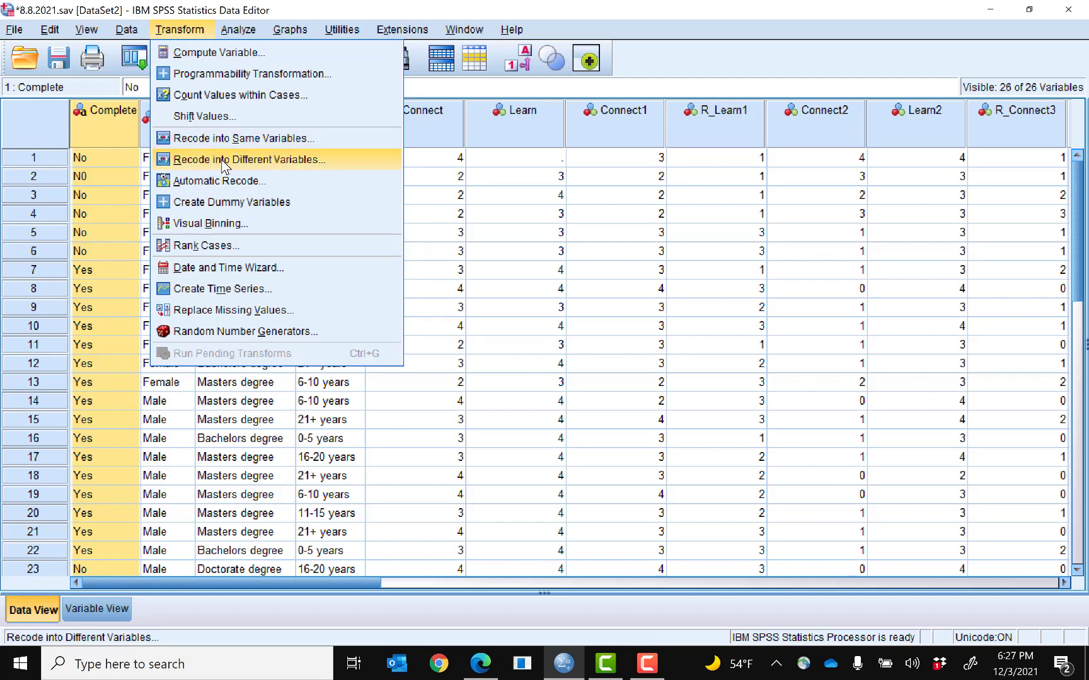
{"action": "left_click", "coordinate": [228, 138]}
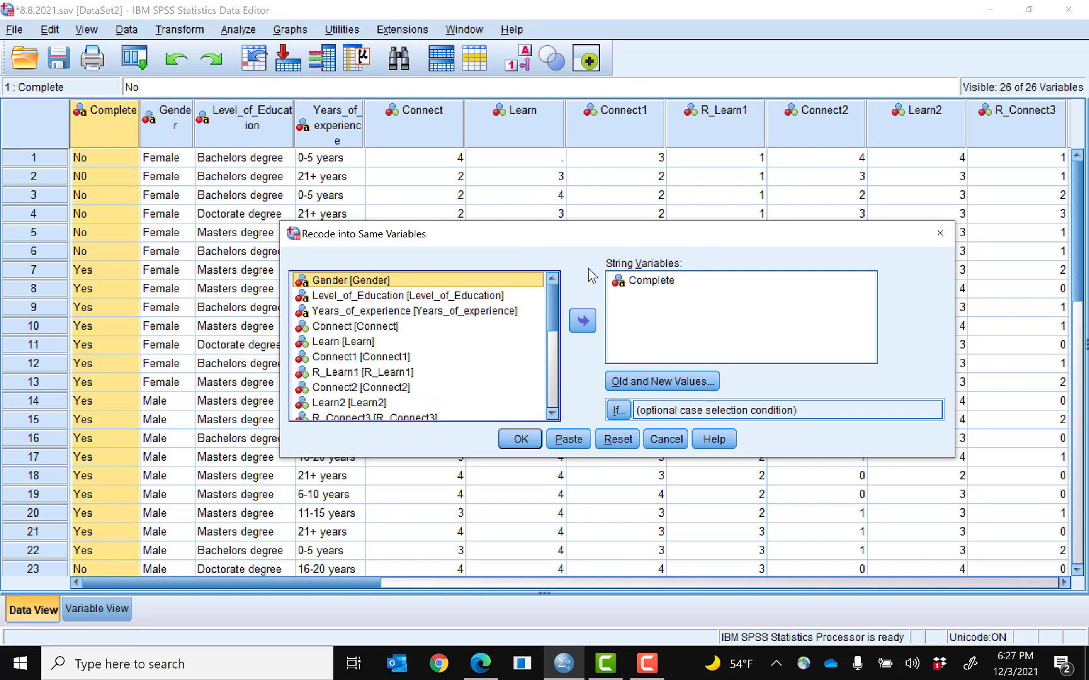
{"action": "left_click", "coordinate": [618, 444]}
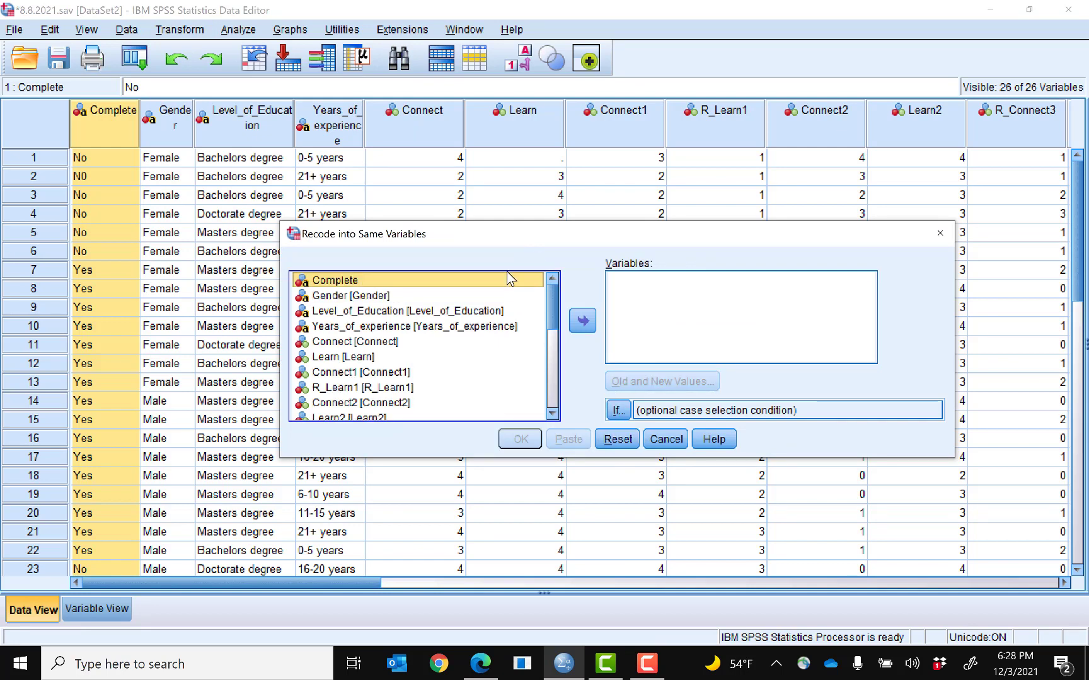
{"action": "left_click", "coordinate": [572, 321]}
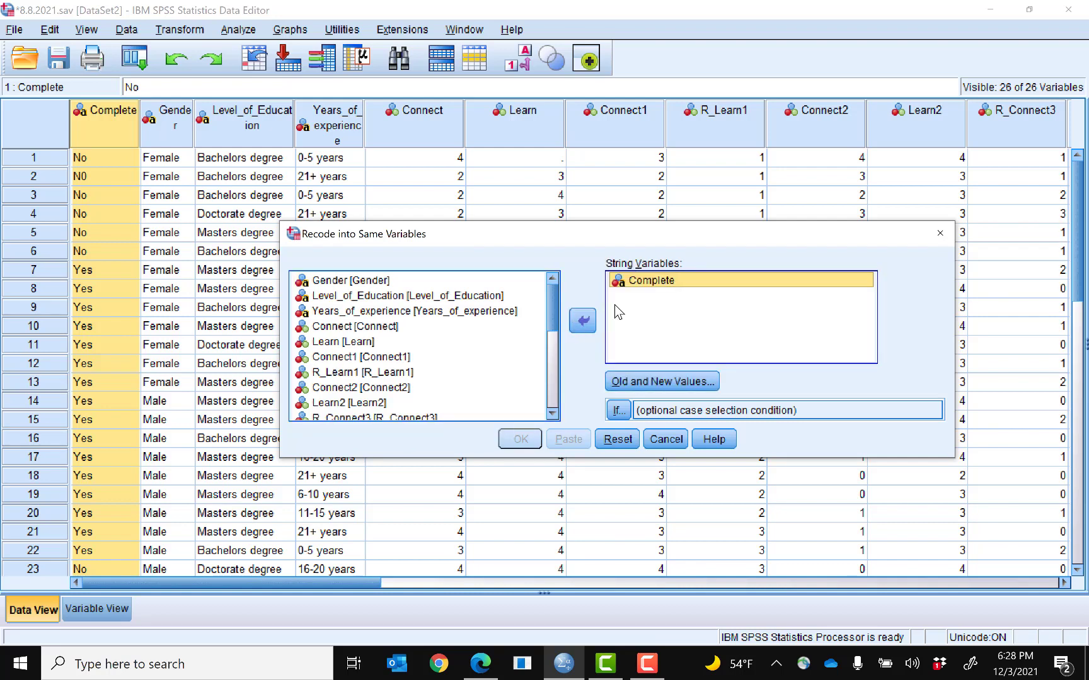
- Add a recode rule for Complete that turns the old value Yes into the new value 1
{"action": "left_click", "coordinate": [696, 382]}
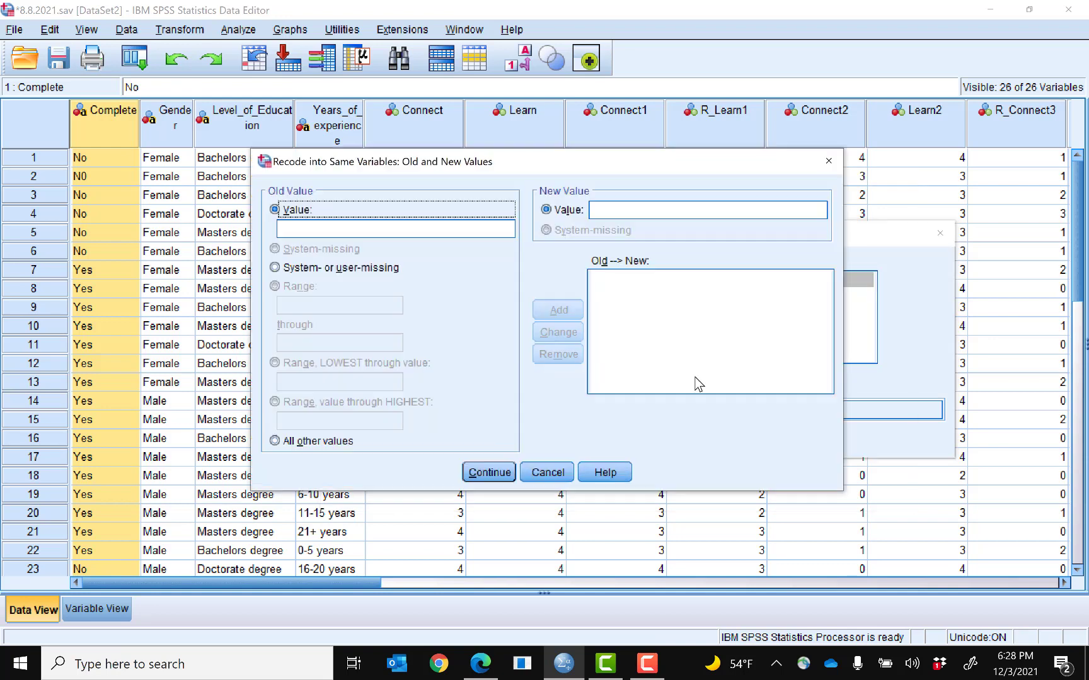
{"action": "left_click", "coordinate": [401, 228]}
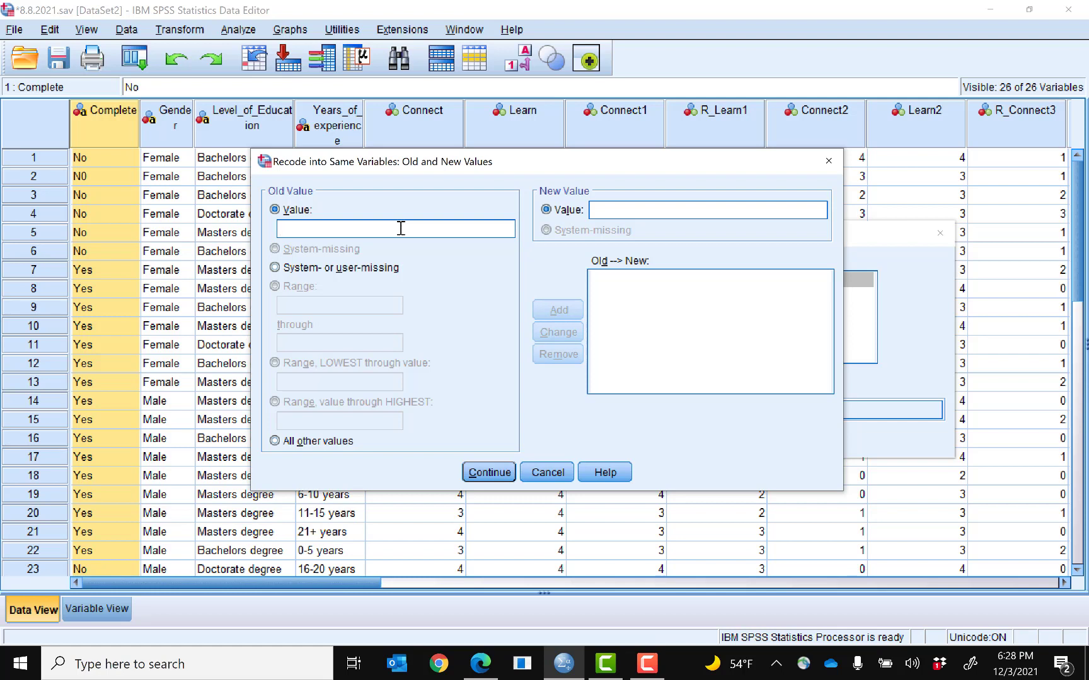
{"action": "type", "text": "Yes"}
{"action": "left_click", "coordinate": [631, 203]}
{"action": "type", "text": "1"}
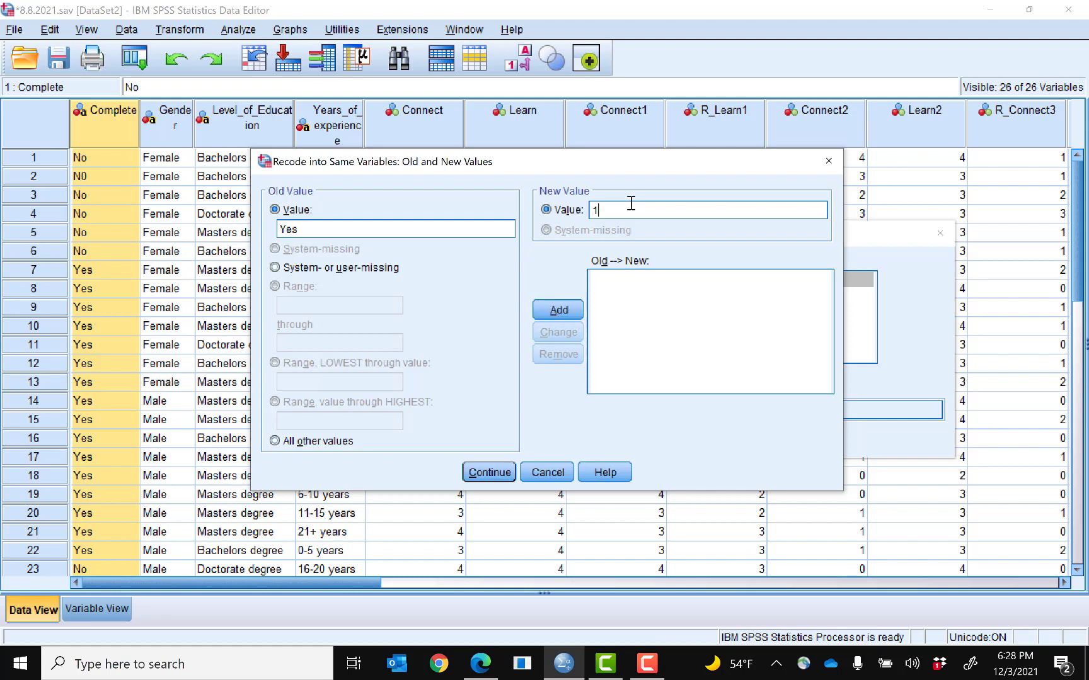
{"action": "left_click", "coordinate": [569, 306]}
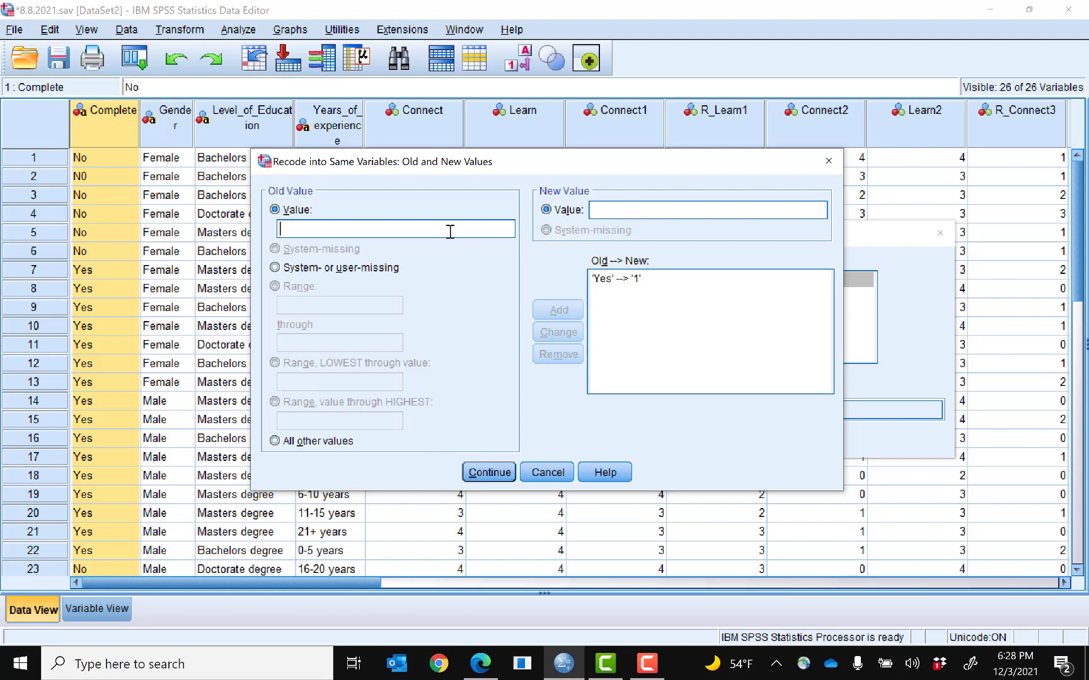
- Add a rule recoding all other values of Complete to 0, run the recode and put the output window away
{"action": "left_click", "coordinate": [320, 441]}
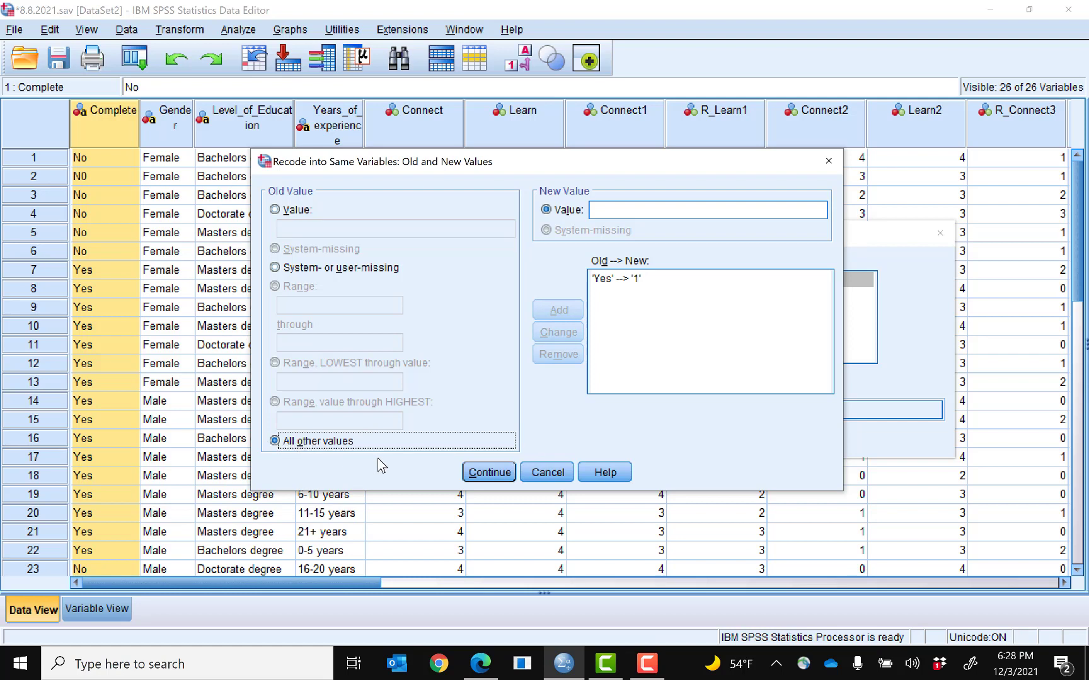
{"action": "left_click", "coordinate": [629, 215]}
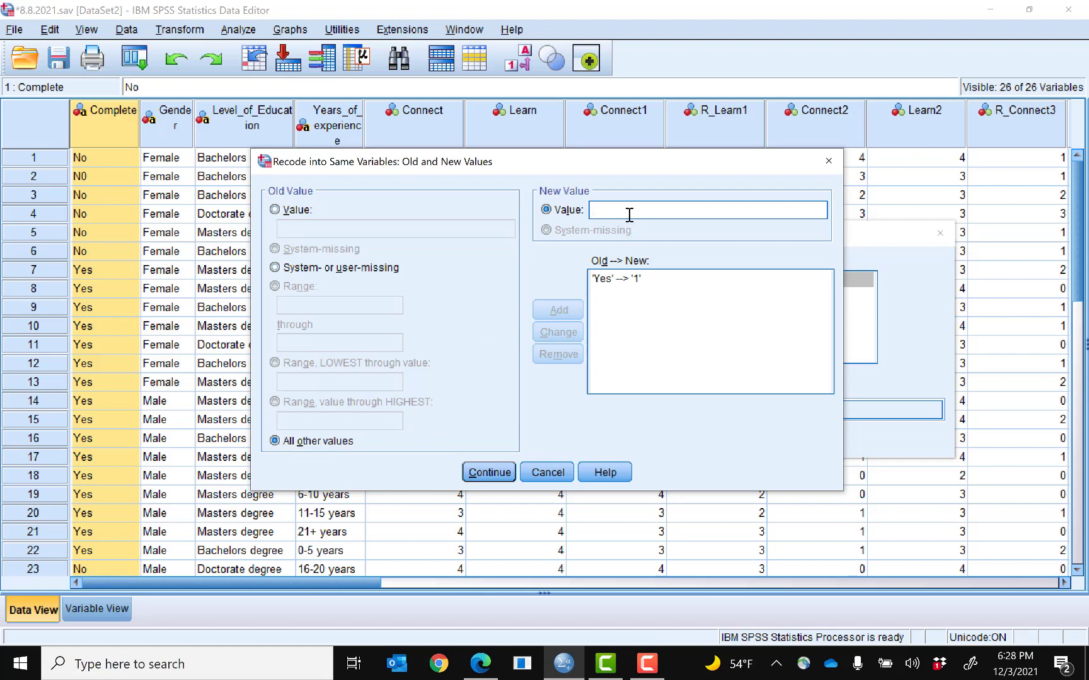
{"action": "type", "text": "0"}
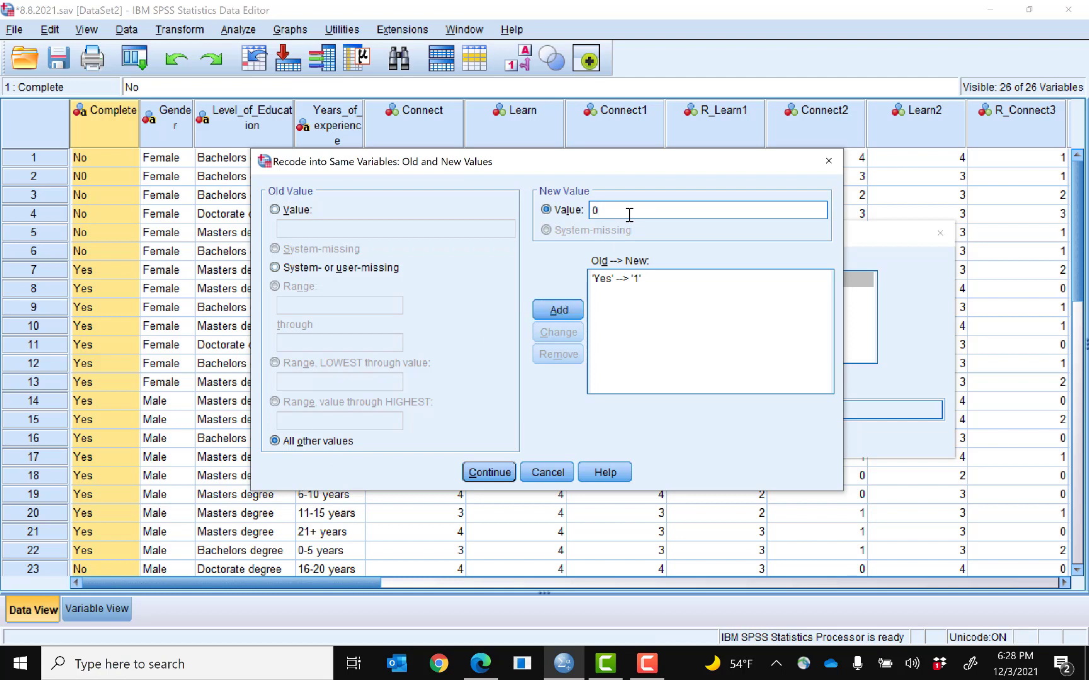
{"action": "left_click", "coordinate": [560, 311]}
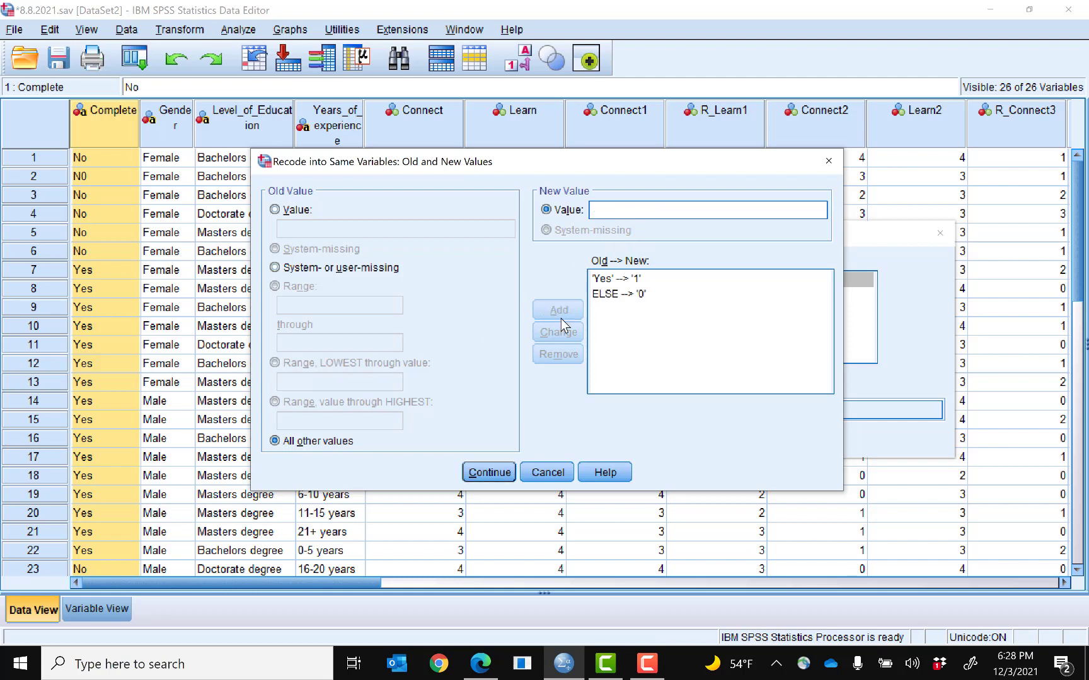
{"action": "left_click", "coordinate": [493, 476]}
{"action": "left_click", "coordinate": [521, 440]}
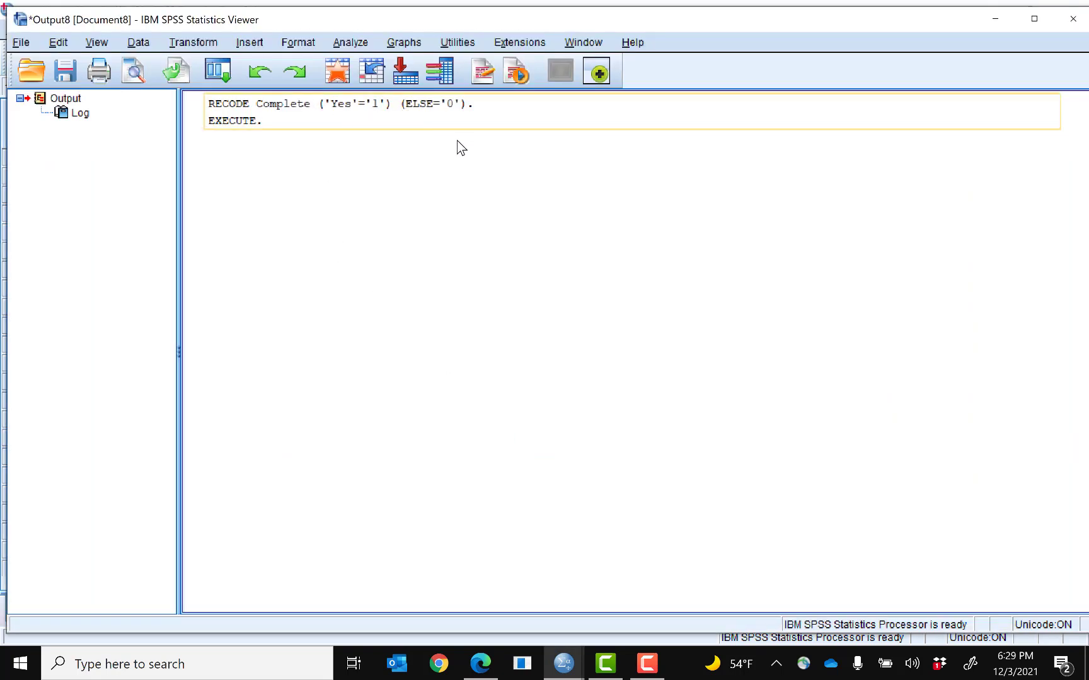
{"action": "left_click", "coordinate": [998, 26]}
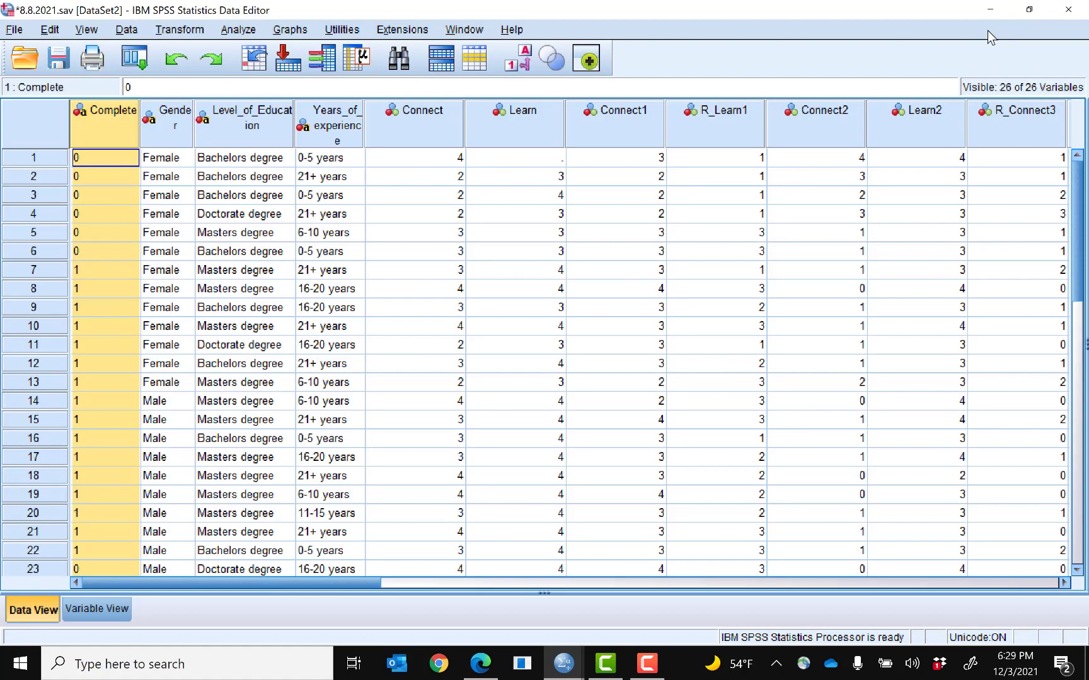
- Change the variable type of Complete to Numeric in the variable definitions
{"action": "left_click", "coordinate": [113, 611]}
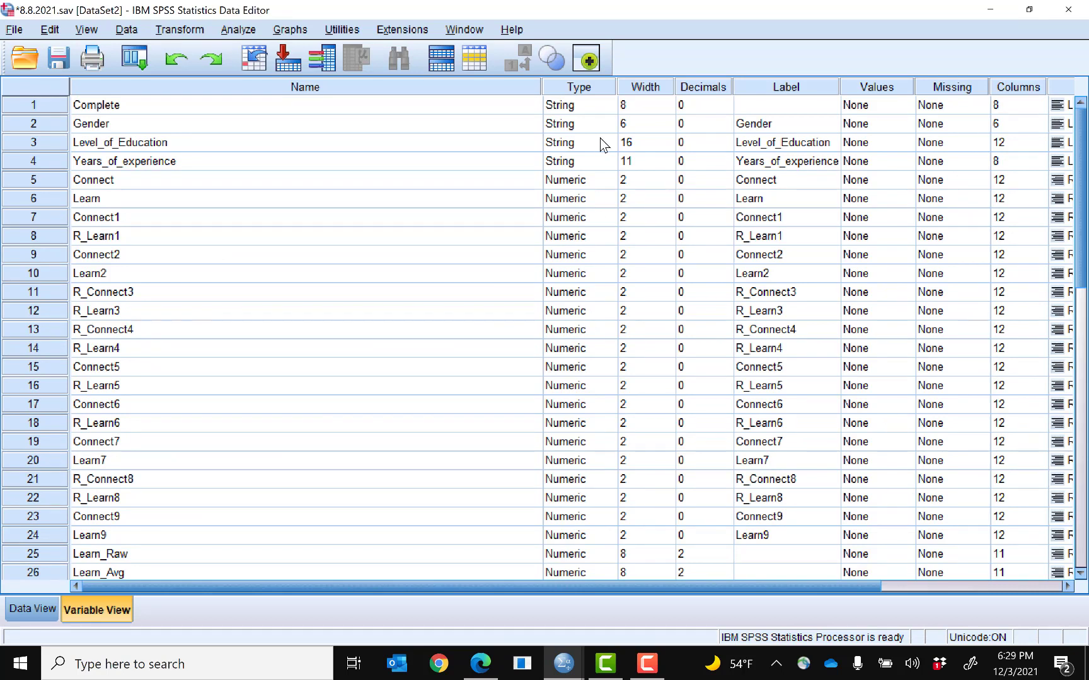
{"action": "left_click", "coordinate": [611, 107]}
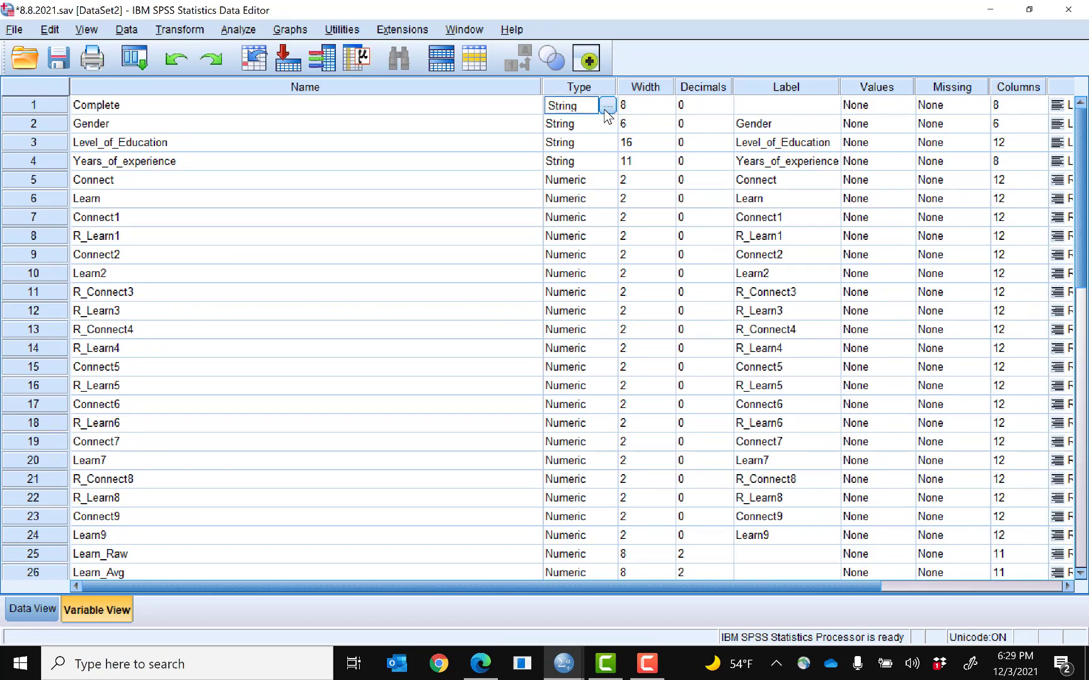
{"action": "left_click", "coordinate": [605, 109]}
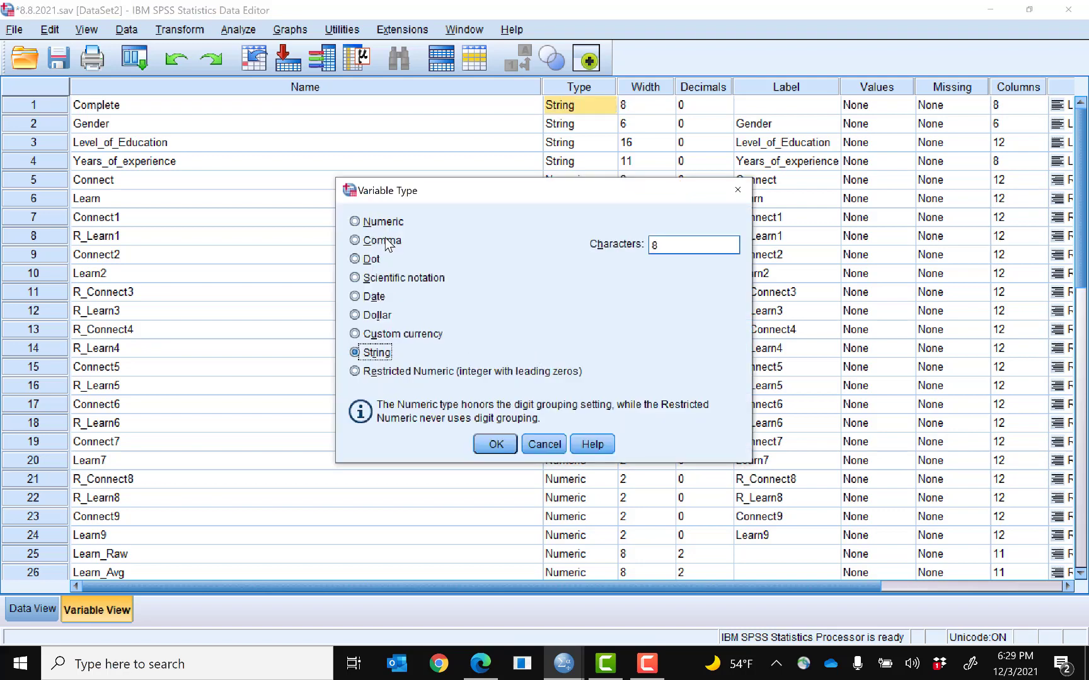
{"action": "left_click", "coordinate": [372, 222]}
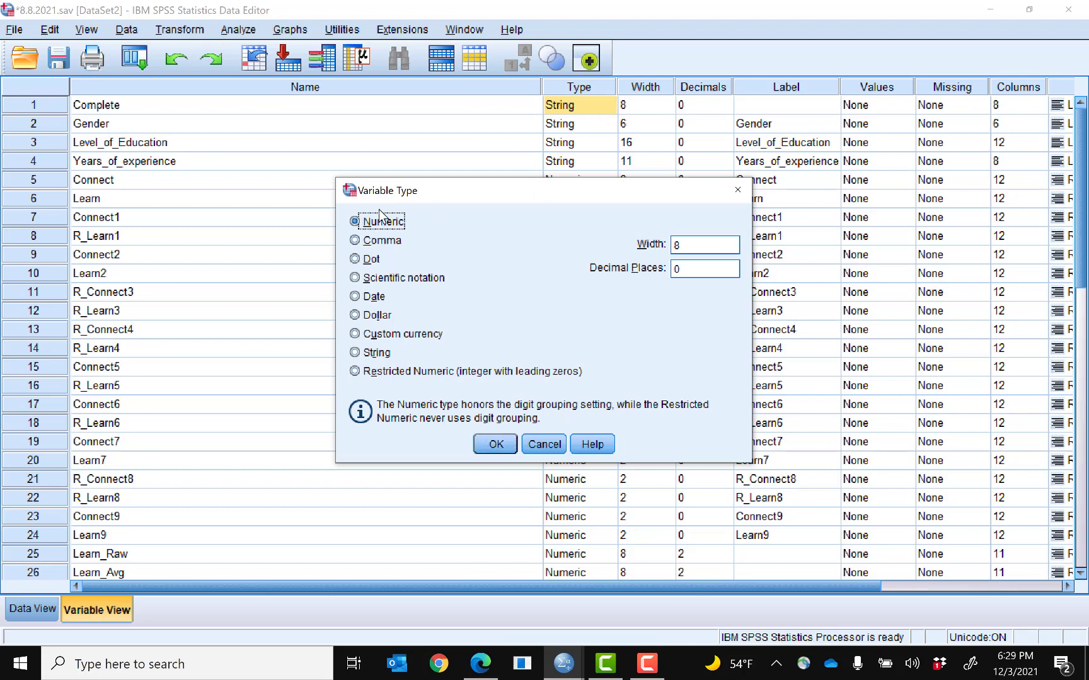
{"action": "left_click", "coordinate": [492, 446]}
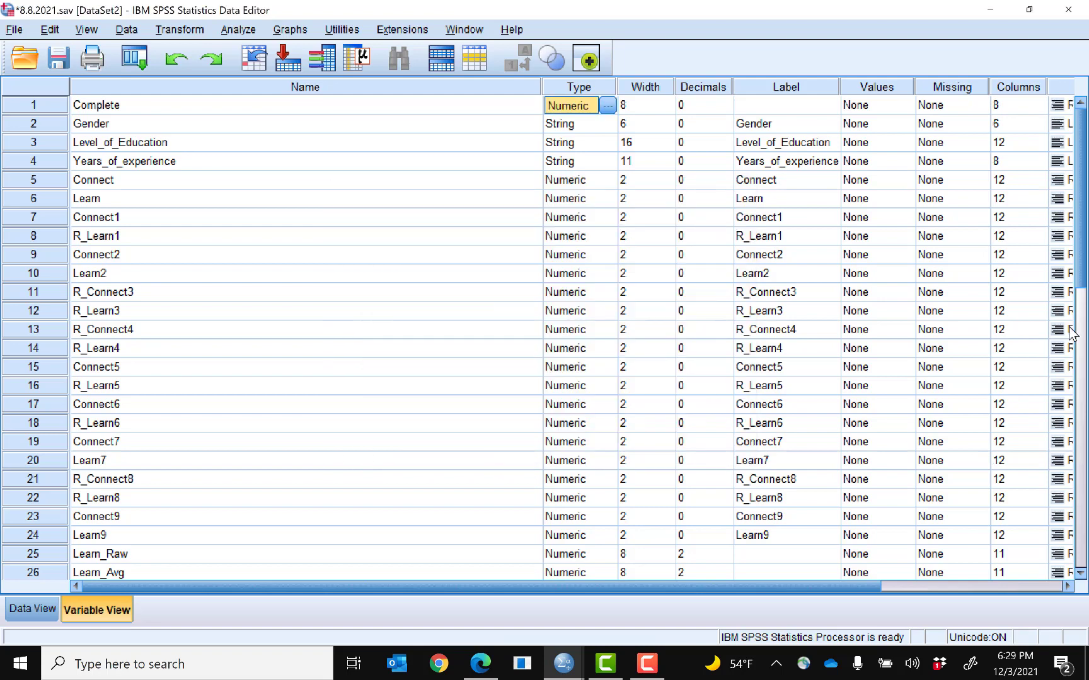
- Add the value label No for value 0 of the Complete variable
{"action": "left_click", "coordinate": [879, 95]}
{"action": "left_click", "coordinate": [885, 104]}
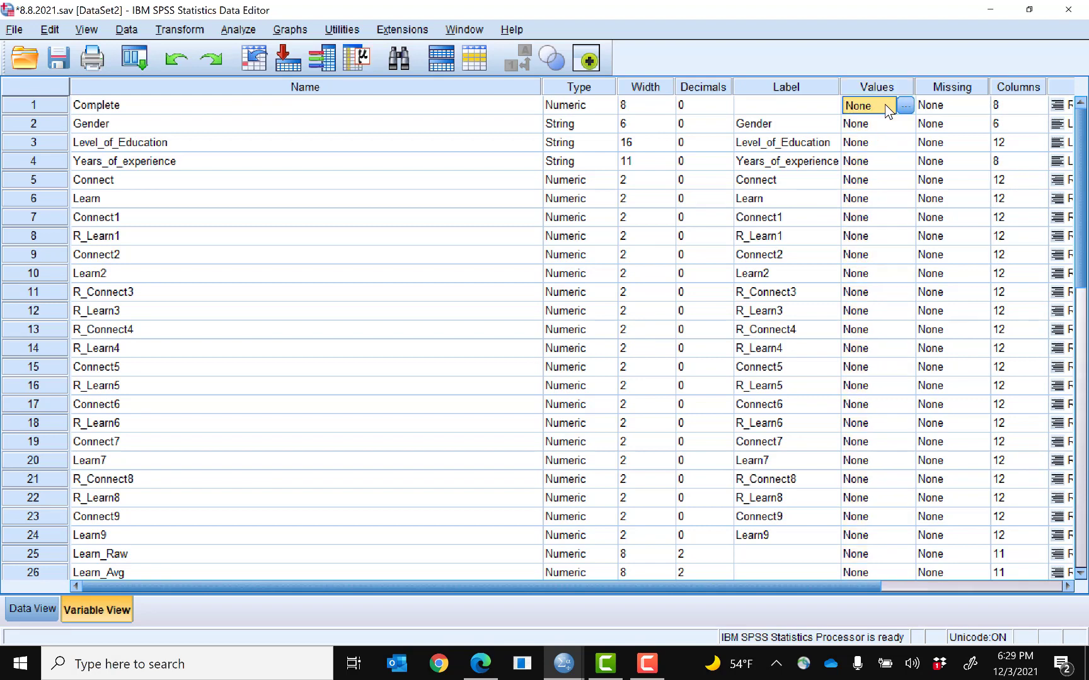
{"action": "left_click", "coordinate": [910, 105]}
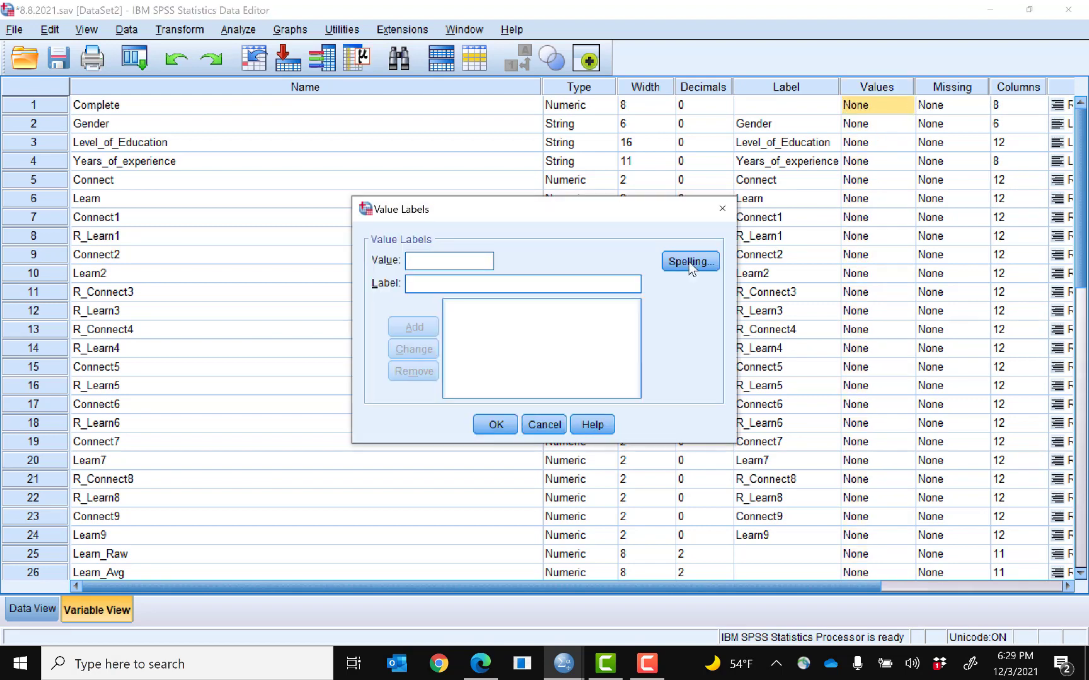
{"action": "type", "text": "0"}
{"action": "left_click", "coordinate": [417, 284]}
{"action": "type", "text": "No"}
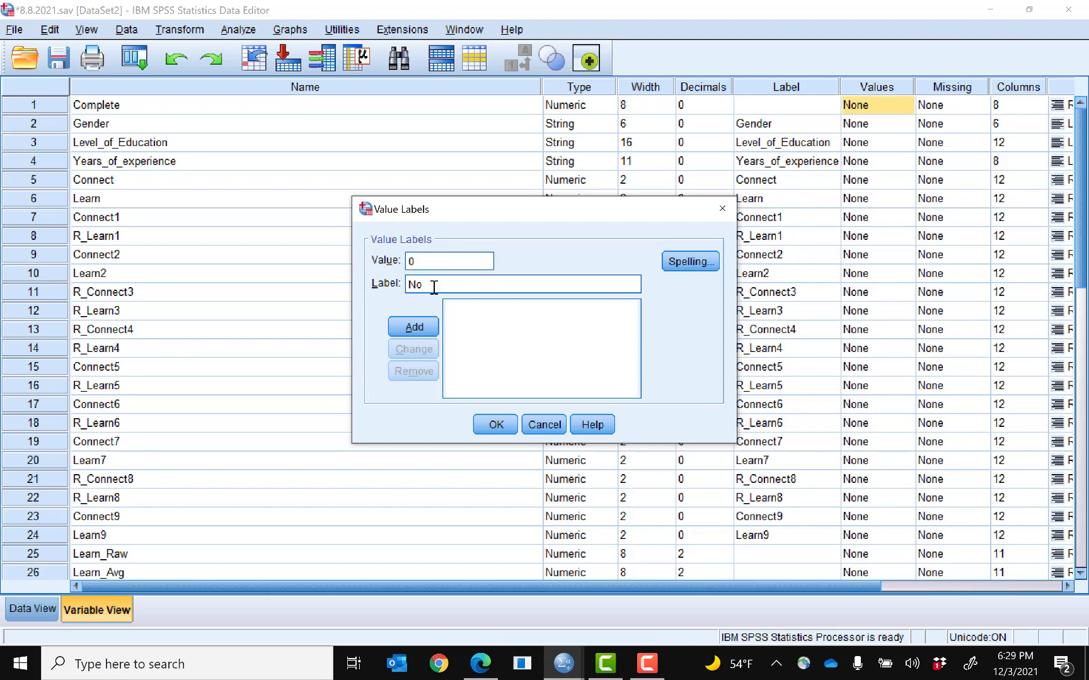
{"action": "left_click", "coordinate": [413, 329]}
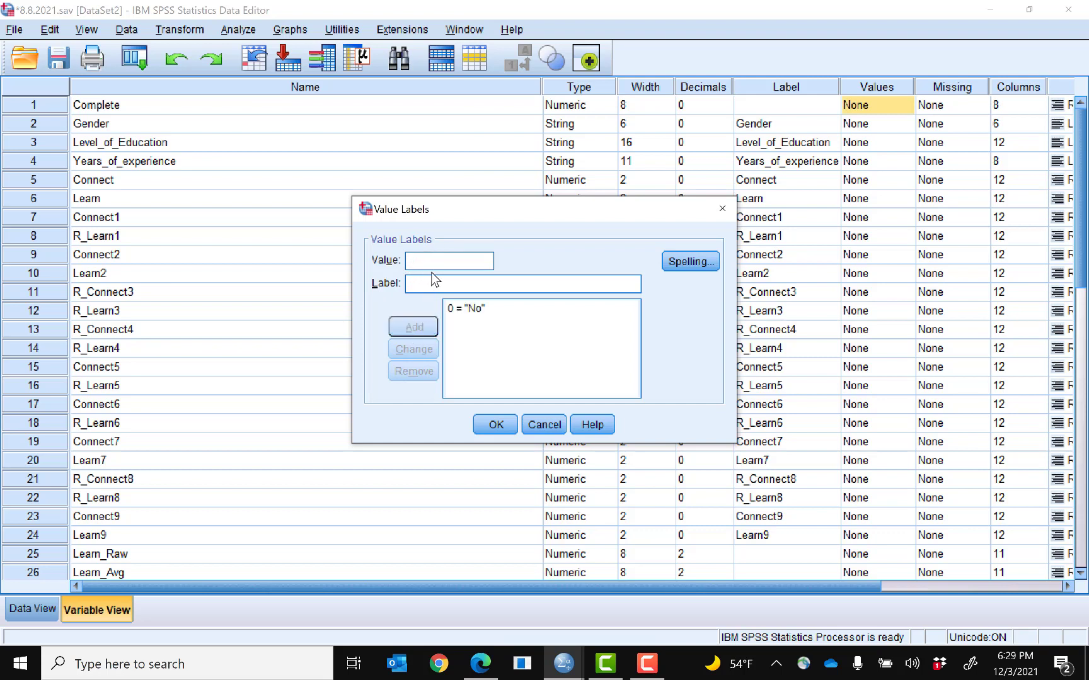
- Add the value label Yes for value 1 of Complete, apply the labels and return to the data grid
{"action": "type", "text": "1Yes"}
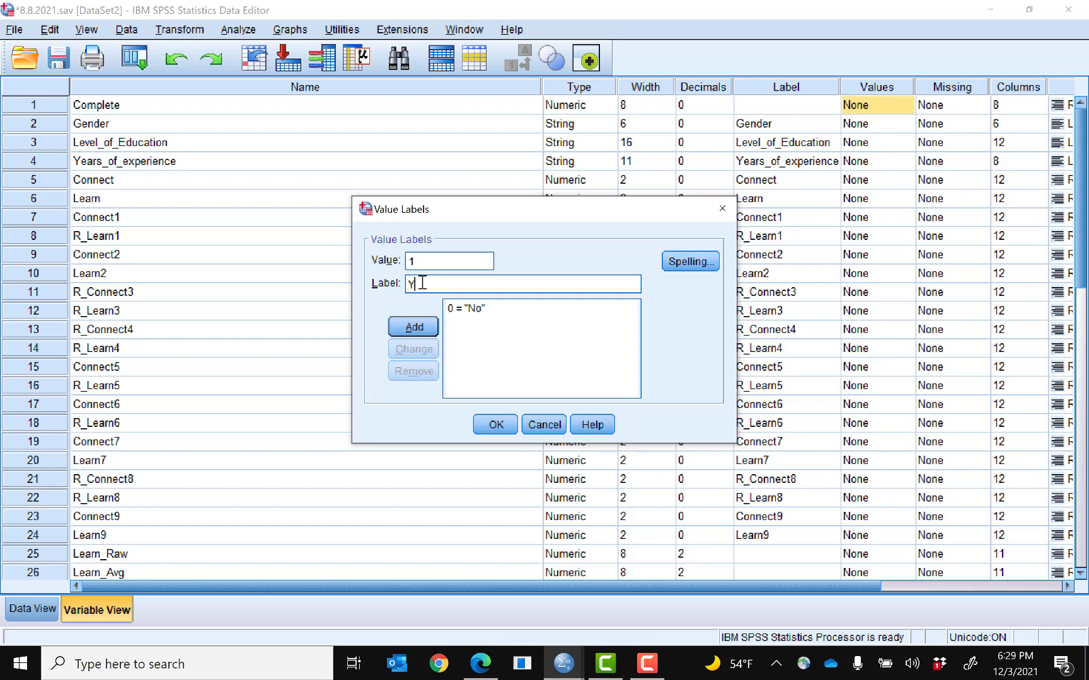
{"action": "left_click", "coordinate": [426, 324]}
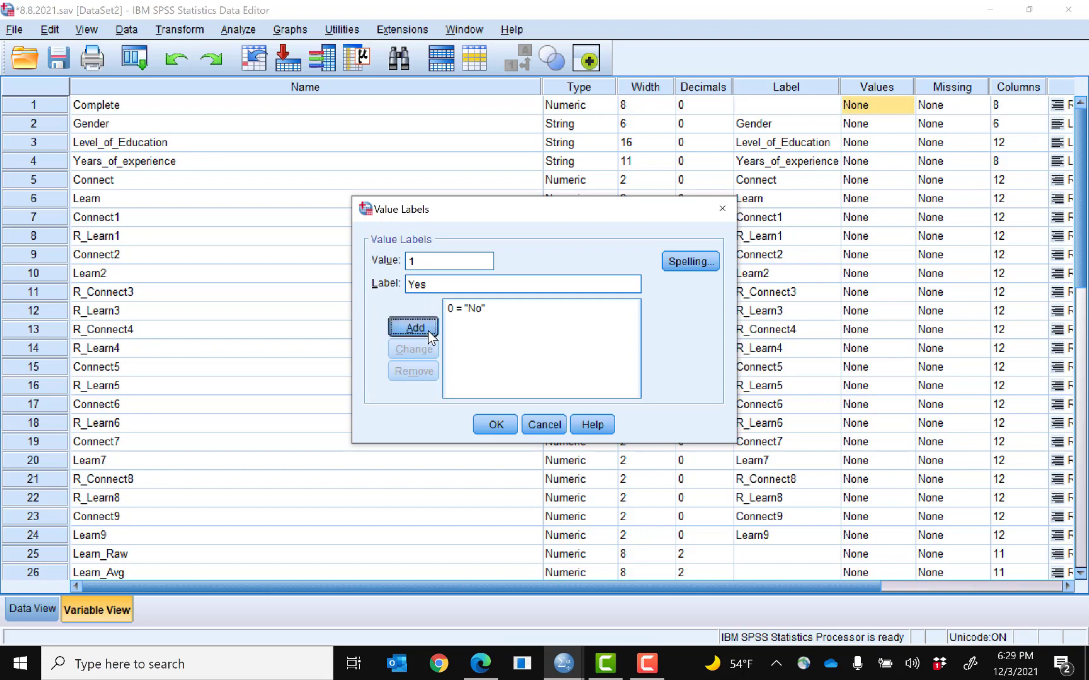
{"action": "left_click", "coordinate": [496, 426]}
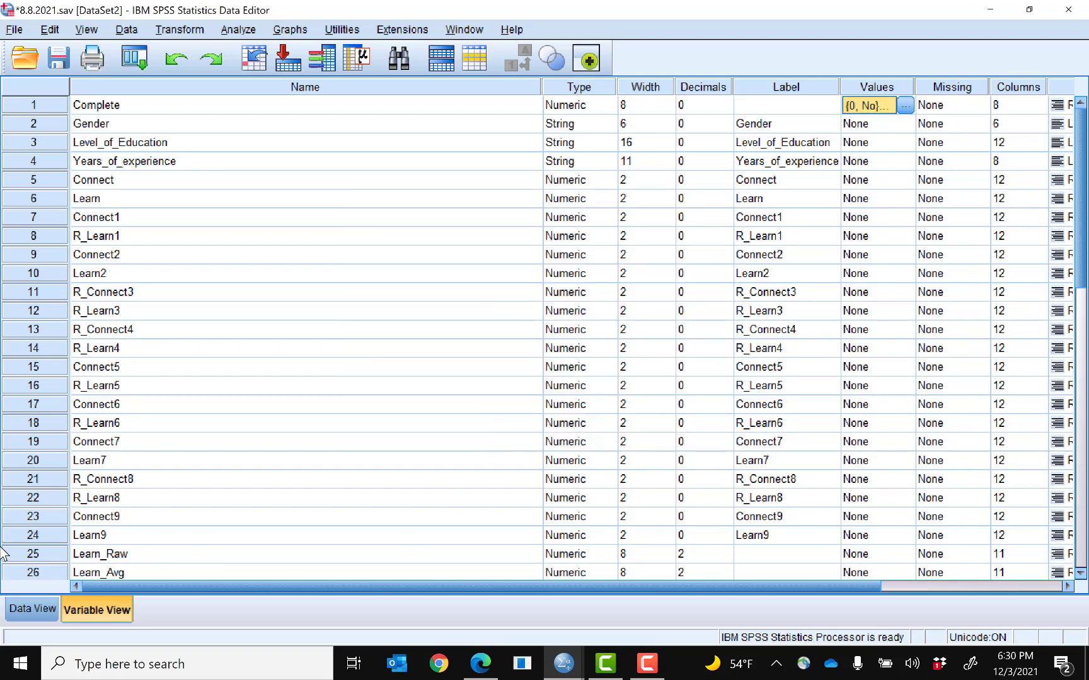
{"action": "left_click", "coordinate": [37, 615]}
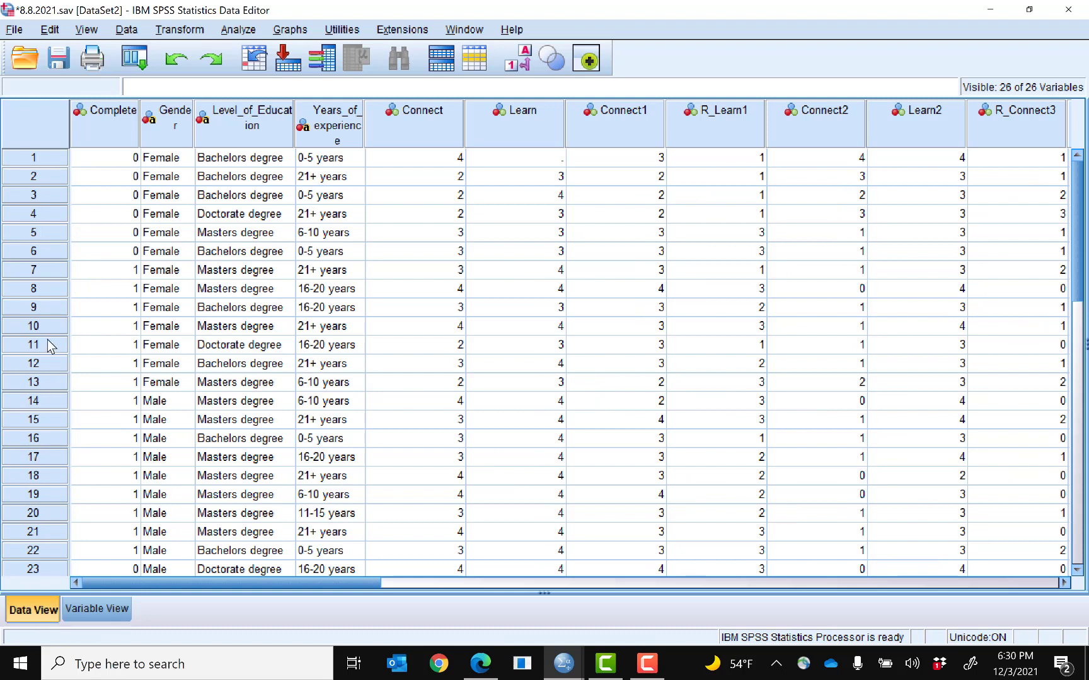